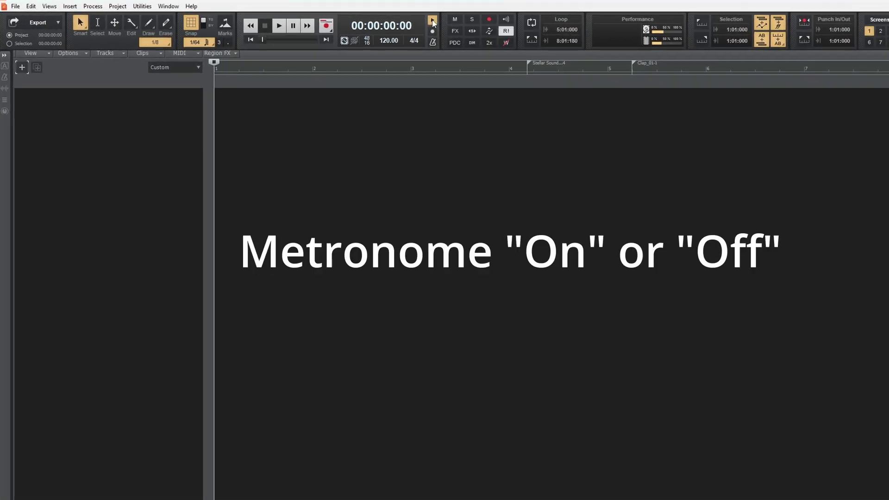
- Audition the click in 4/4 and 3/4, then enable Metronome During Record
key("space")
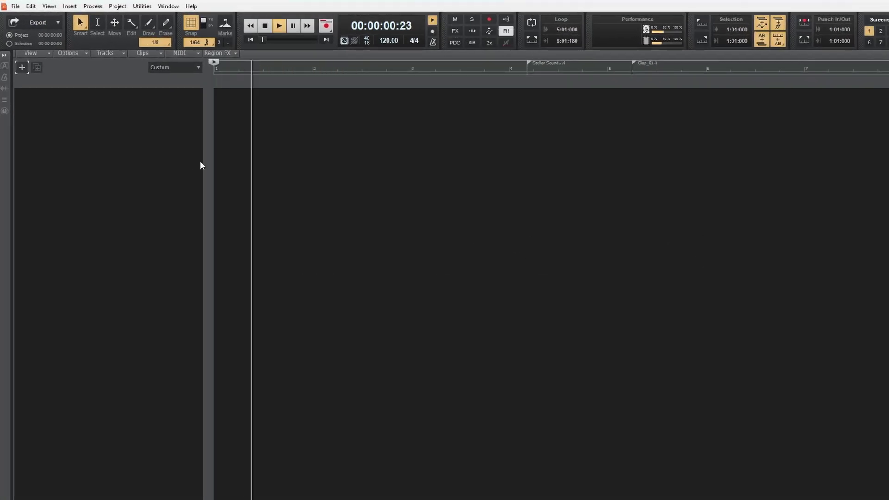
key("space")
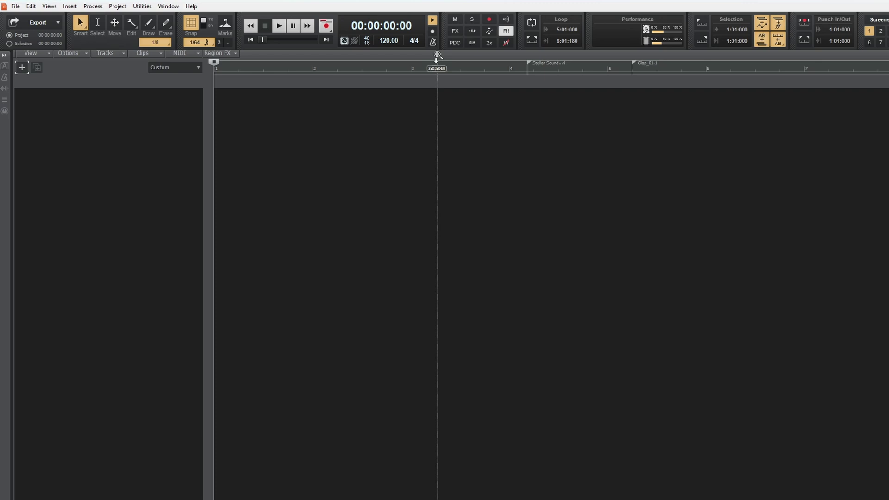
double_click(415, 41)
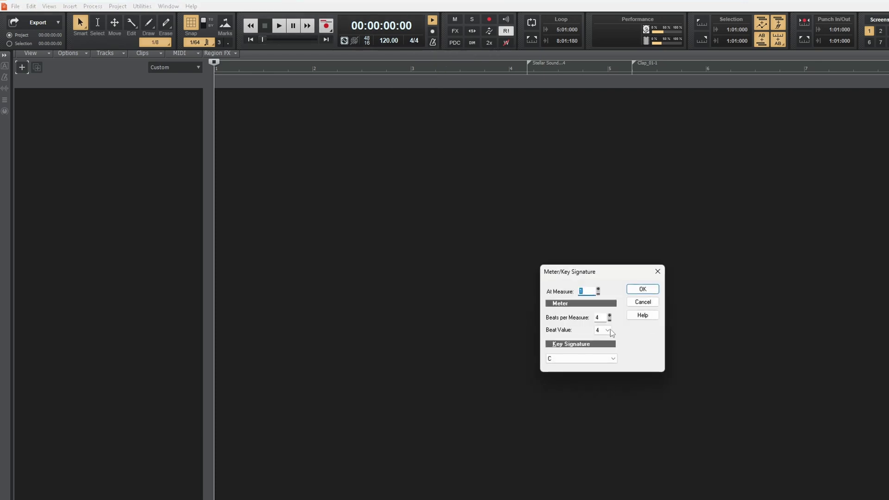
left_click(643, 289)
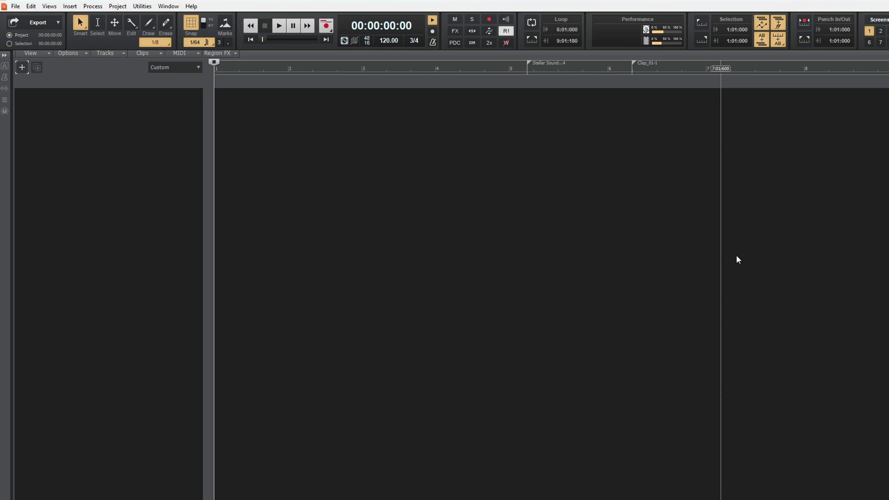
key("space")
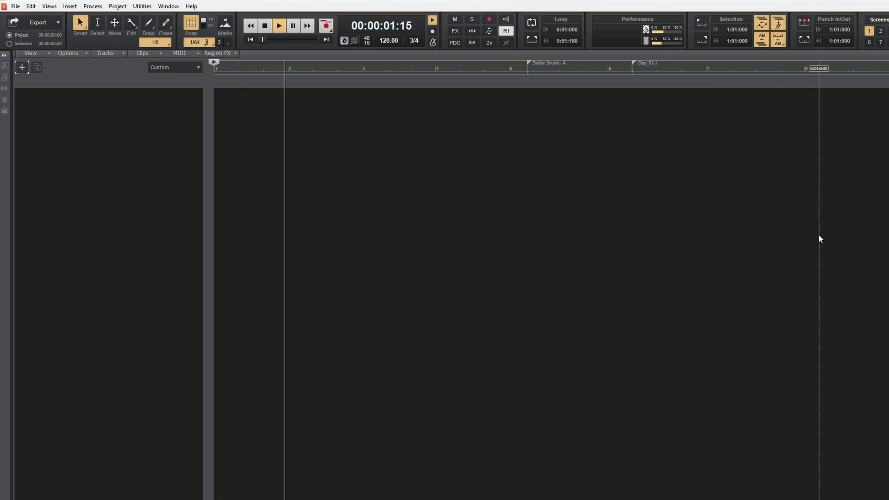
key("space")
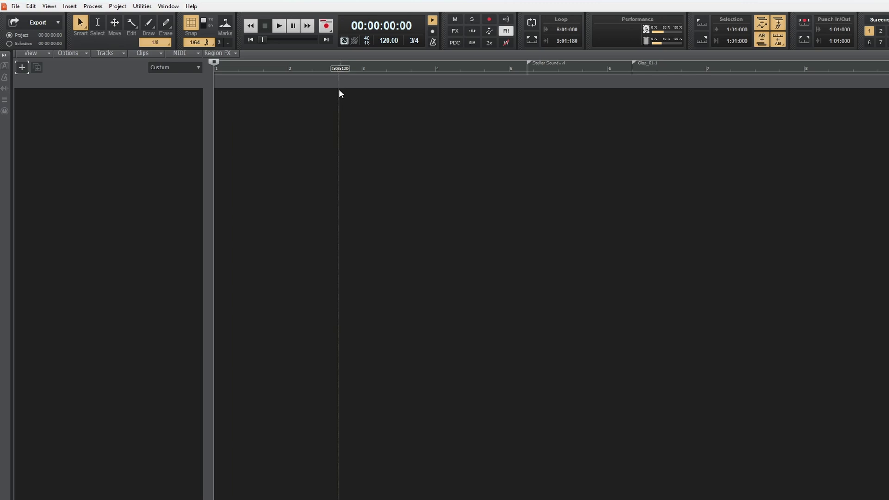
left_click(433, 32)
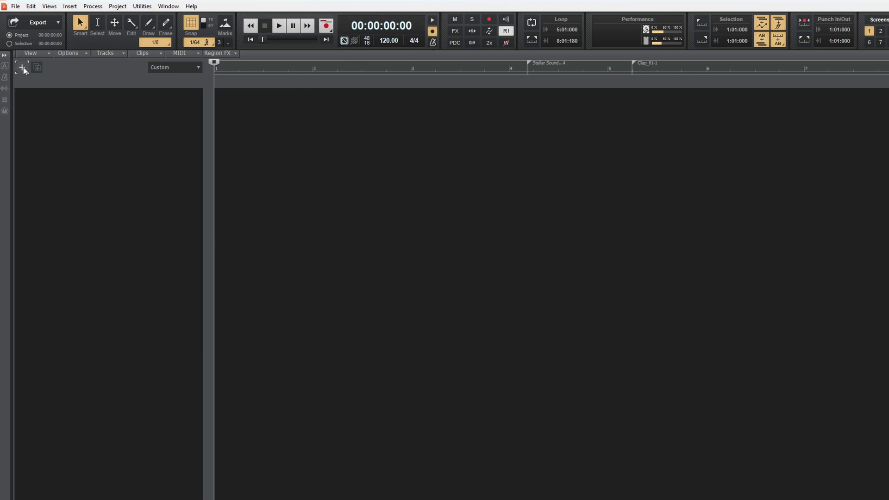
- Add audio Track 1 with Microphone input and arm it for recording
left_click(22, 67)
left_click(78, 14)
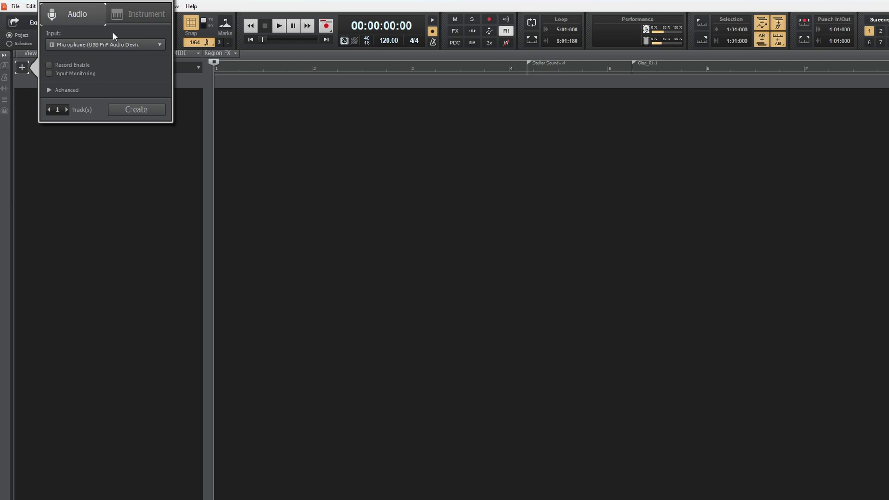
left_click(161, 109)
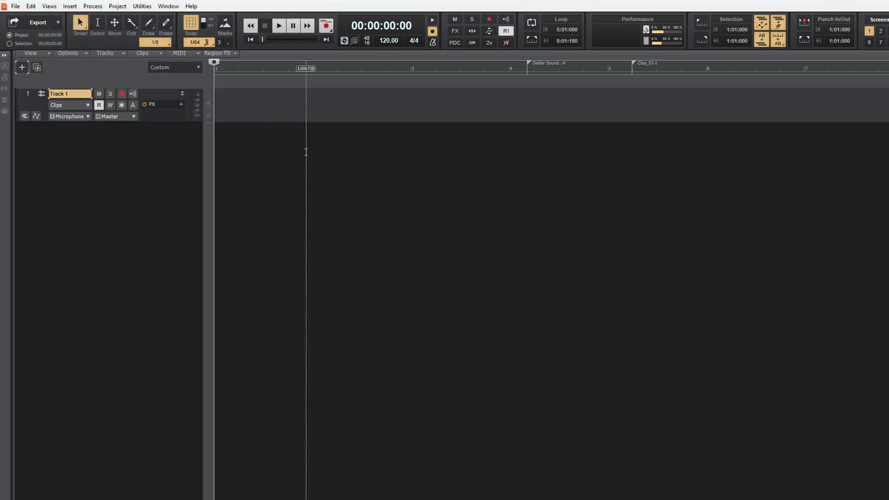
left_click(122, 93)
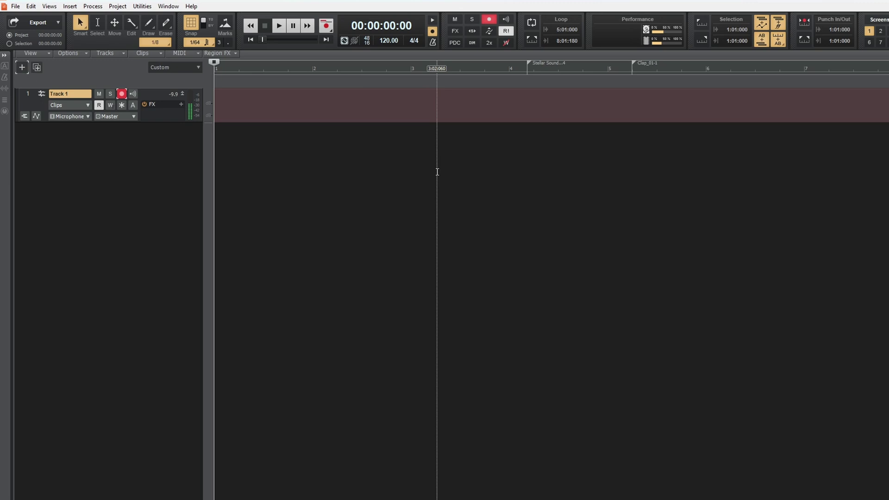
- Record two test takes, then remove the Record 3 and Record 4 clips
left_click(381, 165)
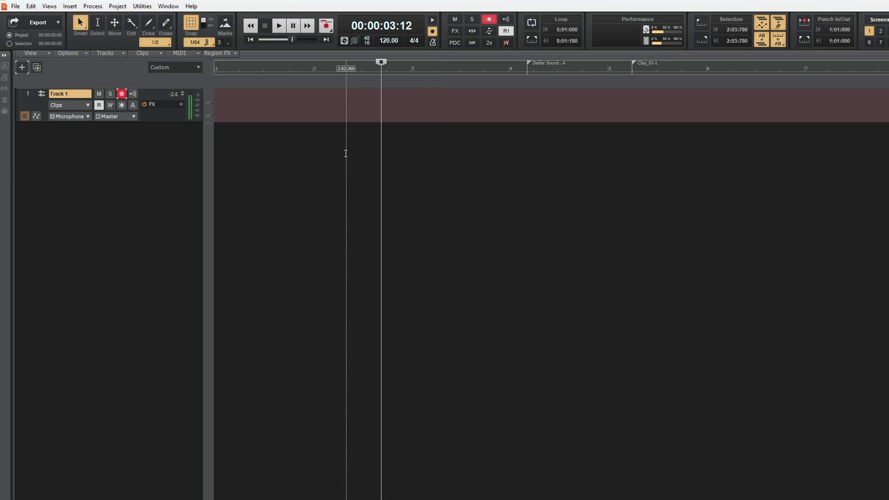
key("r")
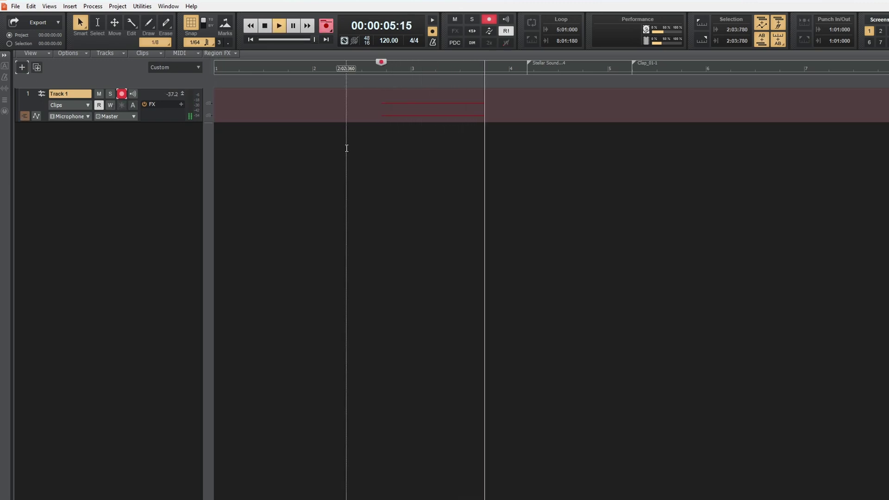
key("space")
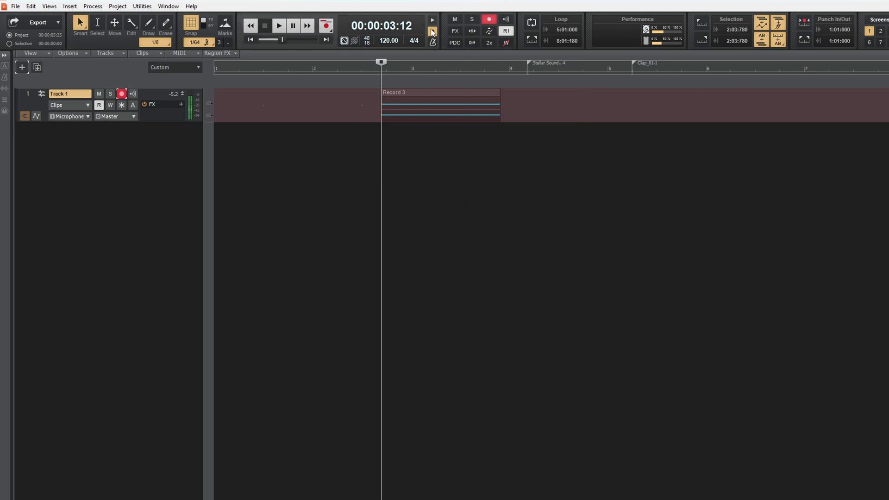
left_click(433, 98)
key("Delete")
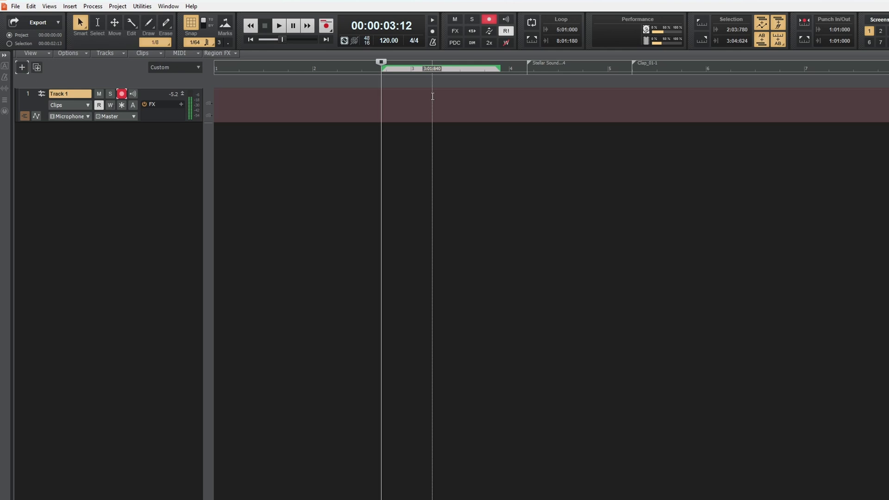
key("r")
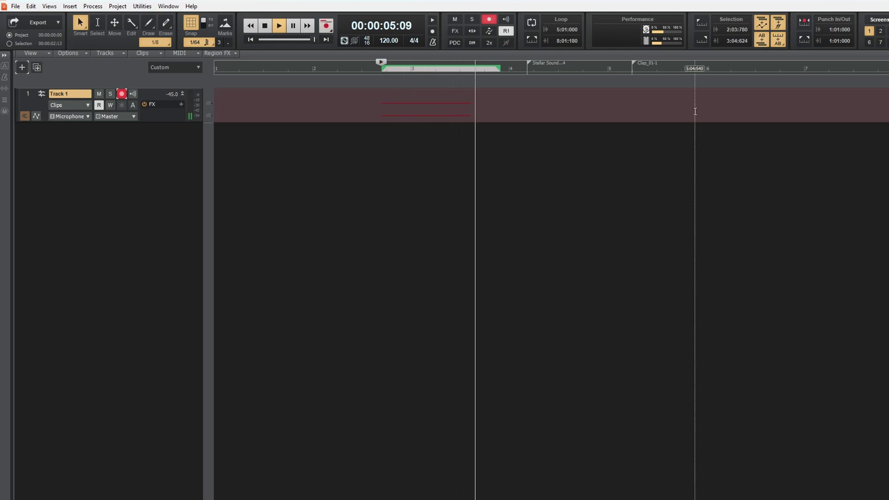
key("space")
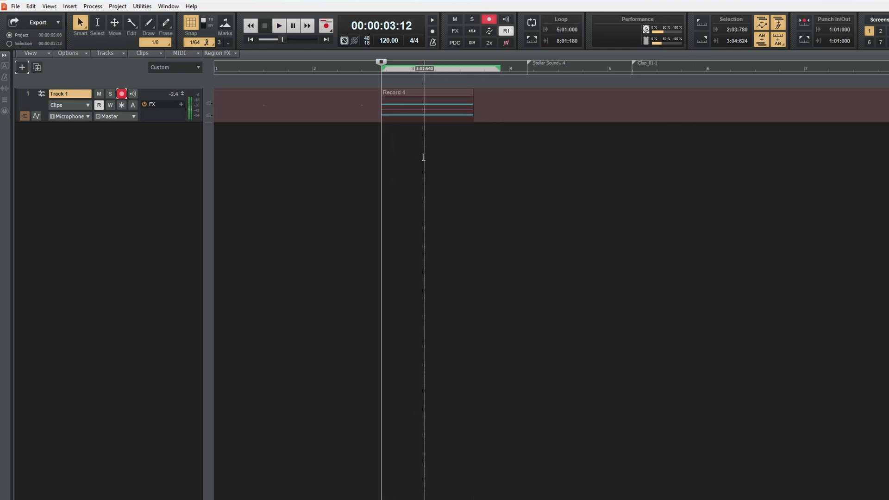
key("ctrl+z")
left_click(433, 43)
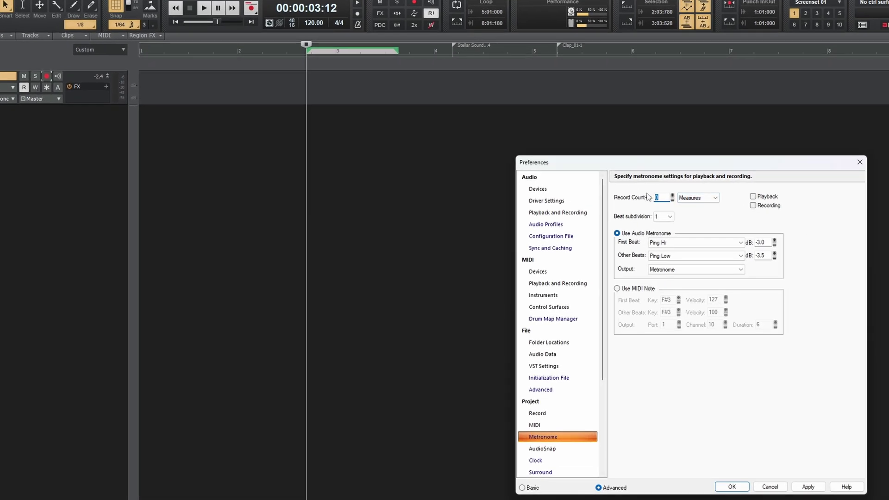
- Keep the record count-in in Measures, apply it, and close Preferences
left_click(710, 200)
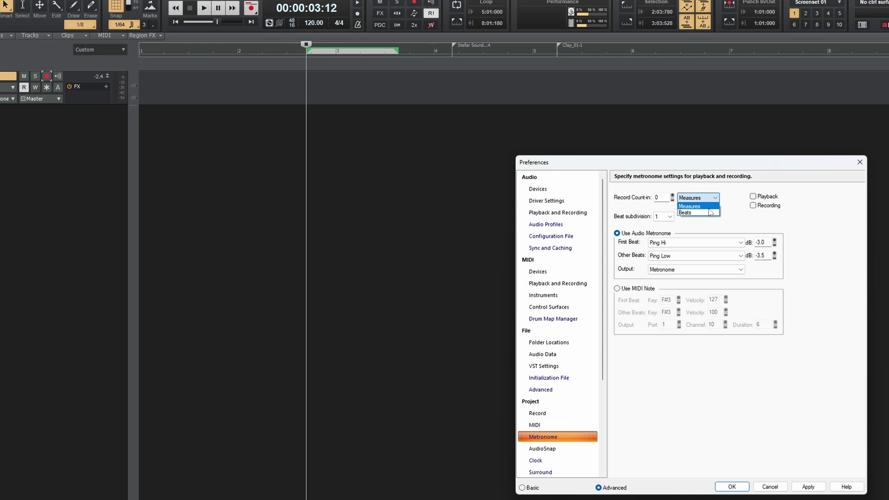
key("Escape")
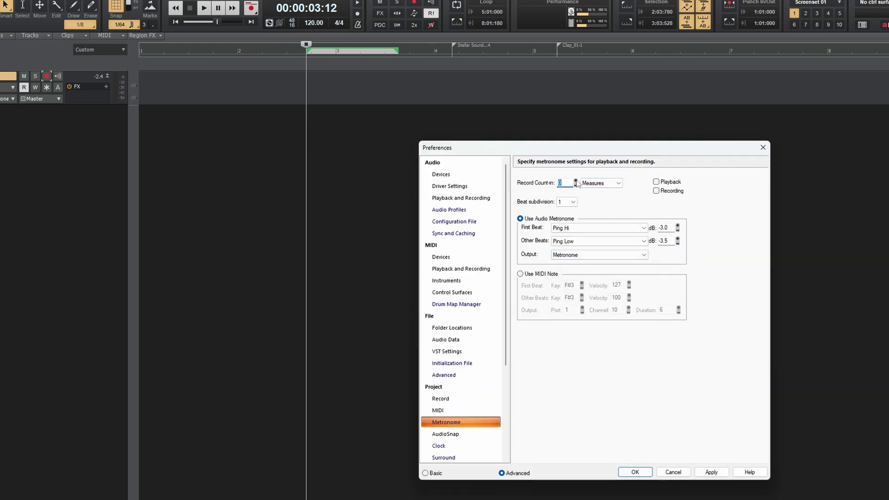
left_click(710, 472)
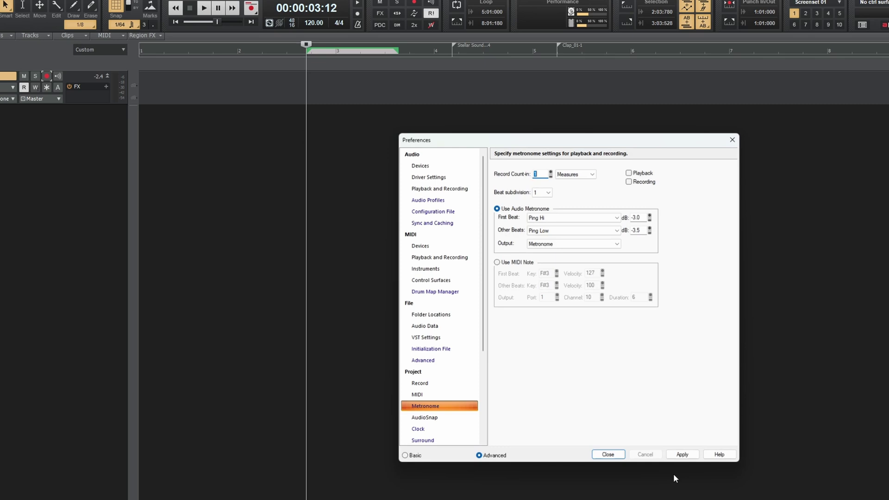
left_click(608, 454)
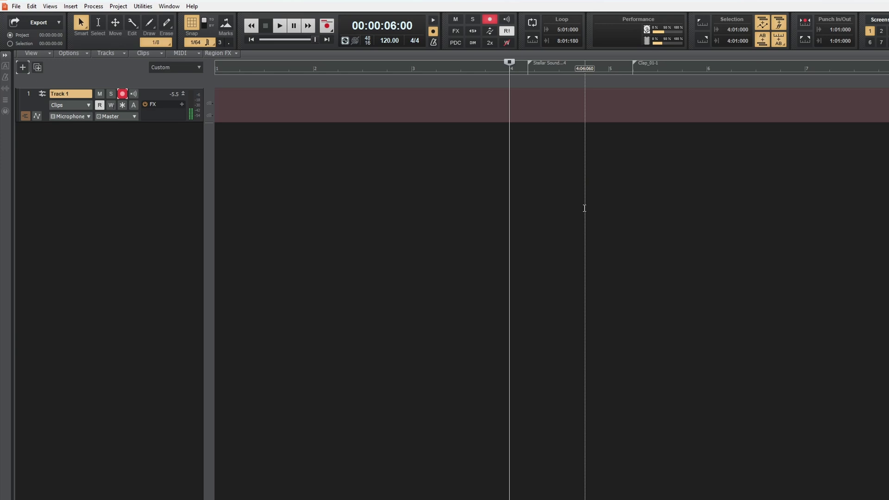
key("space")
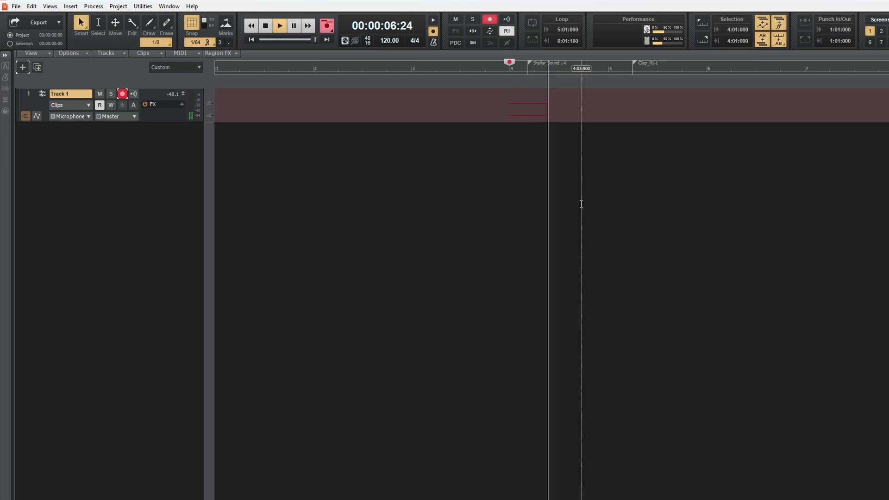
key("space")
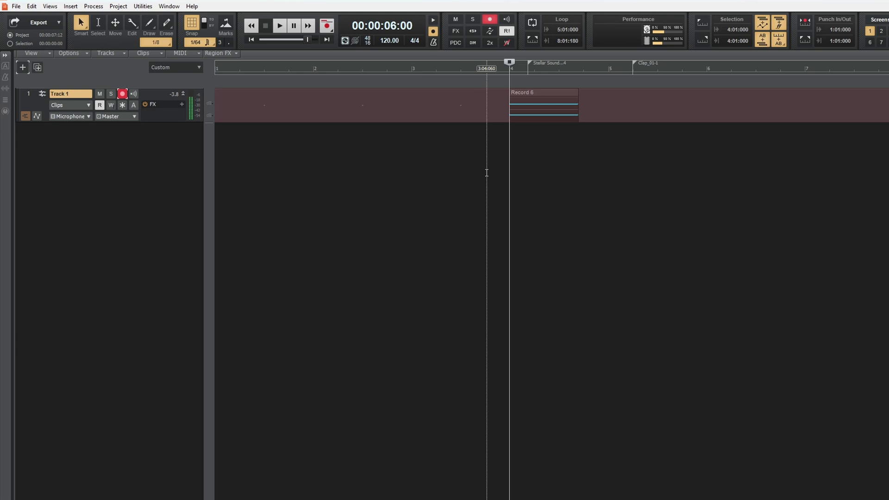
- Switch the record count-in units to Beats in metronome preferences and apply
right_click(434, 42)
left_click(656, 189)
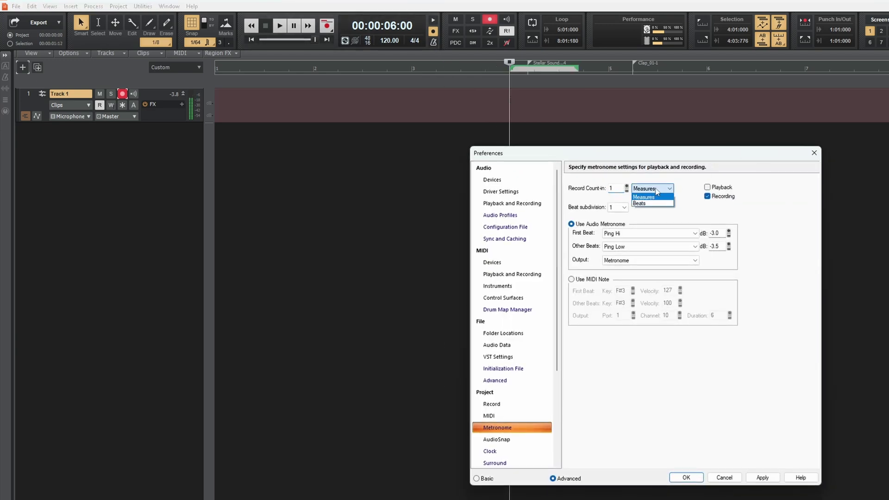
left_click(650, 203)
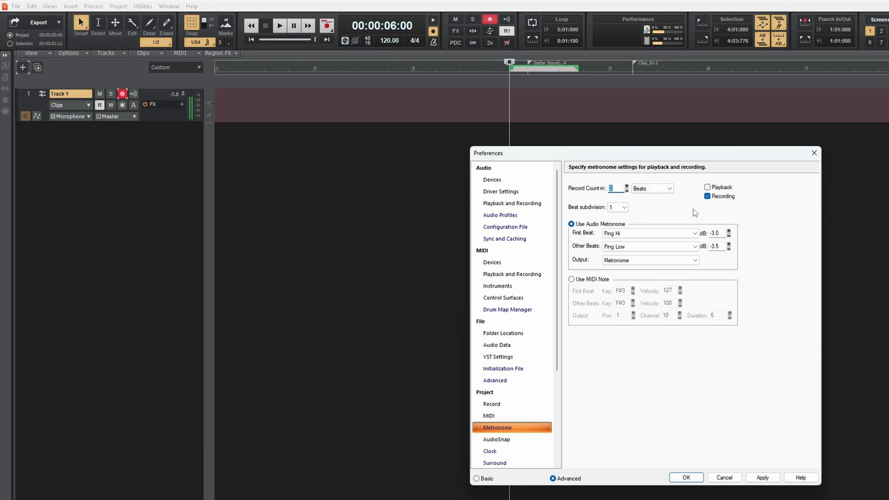
left_click(761, 478)
- Close Preferences and record a few-second test take, creating clip Record 7
left_click(685, 478)
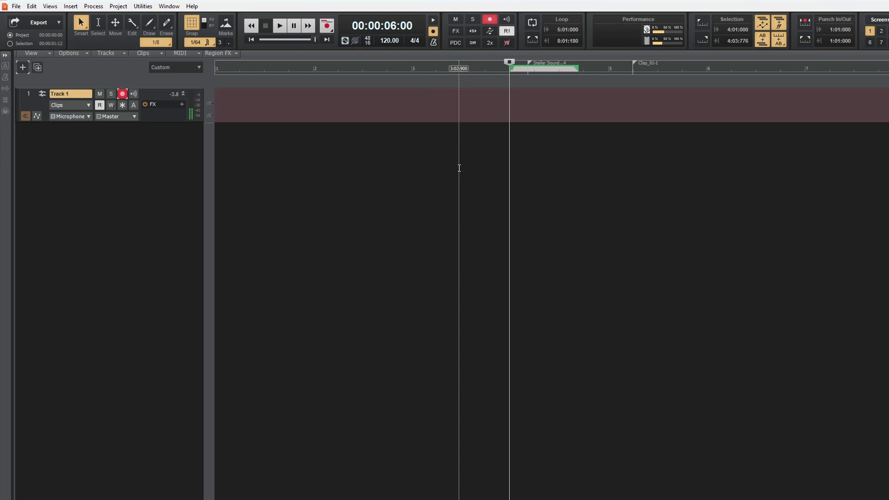
key("r")
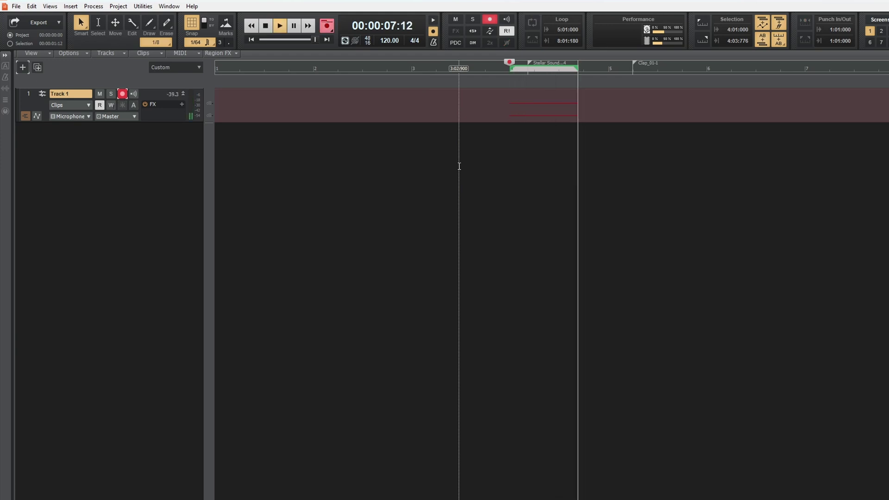
key("space")
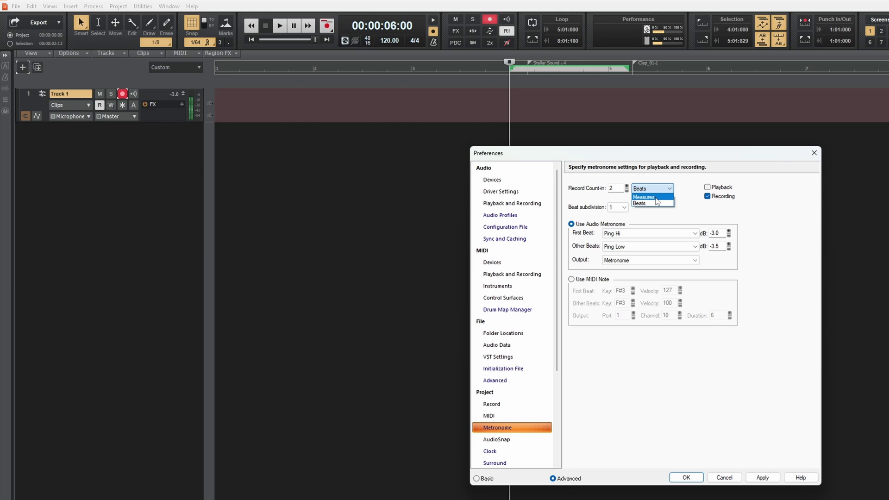
- Change the record count-in units from Beats back to Measures
left_click(652, 197)
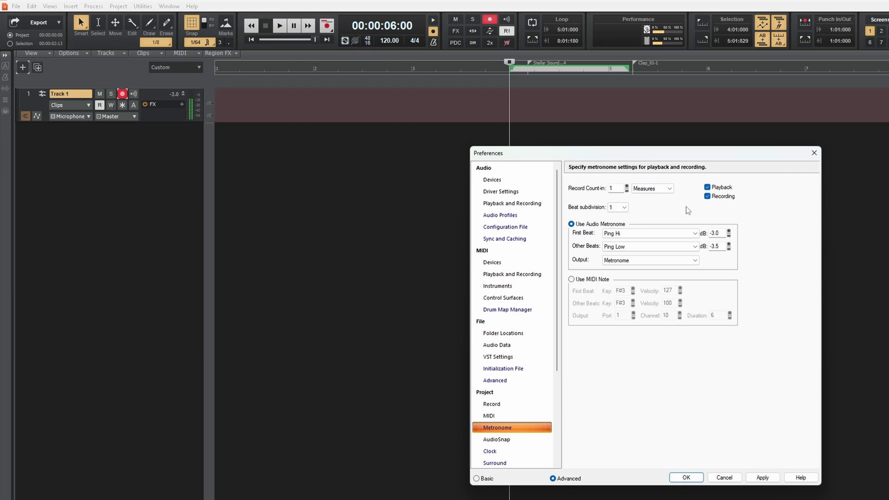
- Confirm Ping Hi first beat, Ping Low other beats, Metronome output, and apply
left_click(686, 235)
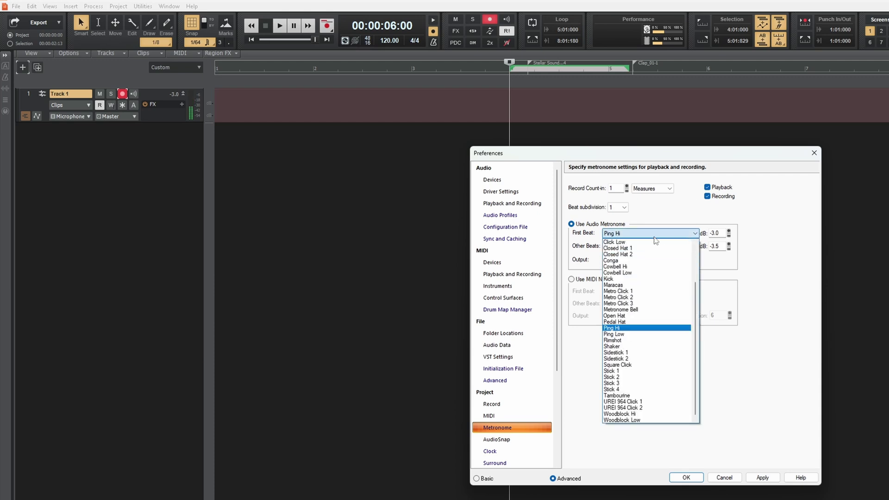
left_click(687, 234)
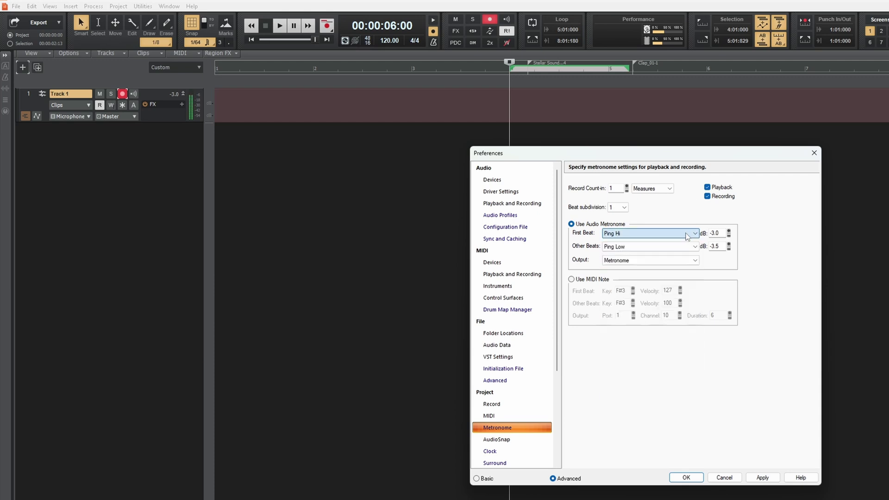
left_click(653, 248)
left_click(683, 249)
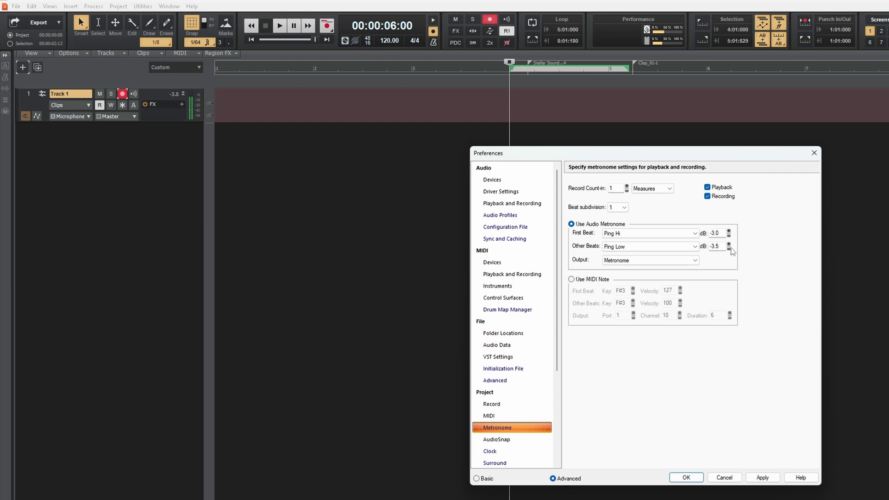
left_click(693, 262)
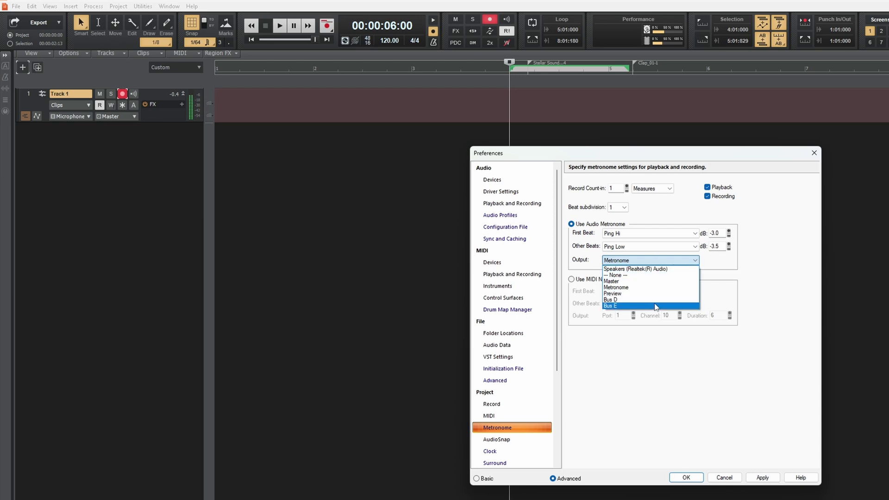
left_click(682, 262)
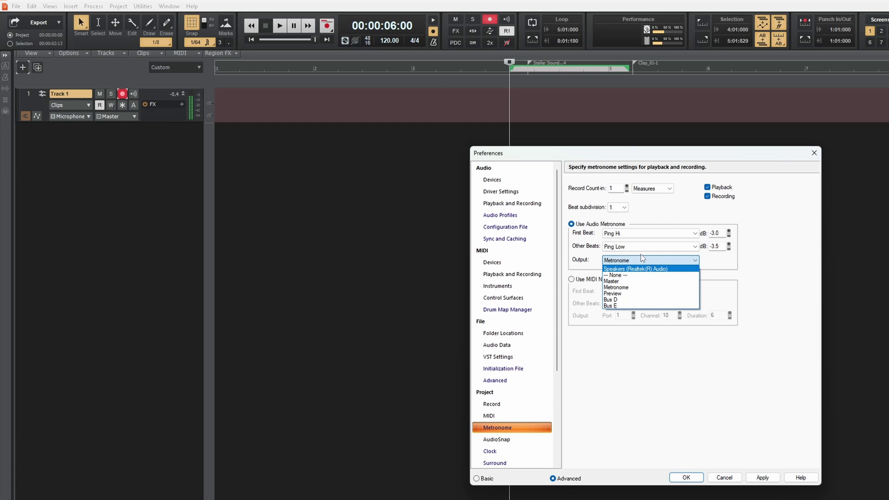
left_click(657, 262)
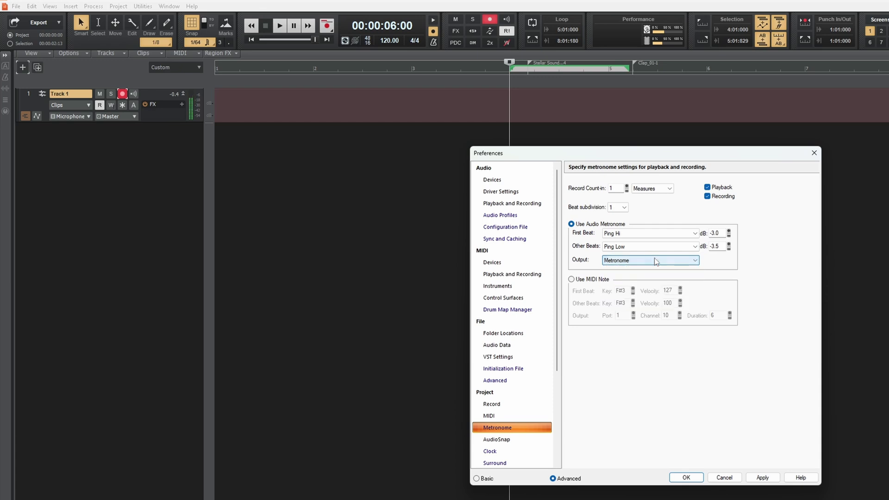
left_click(761, 478)
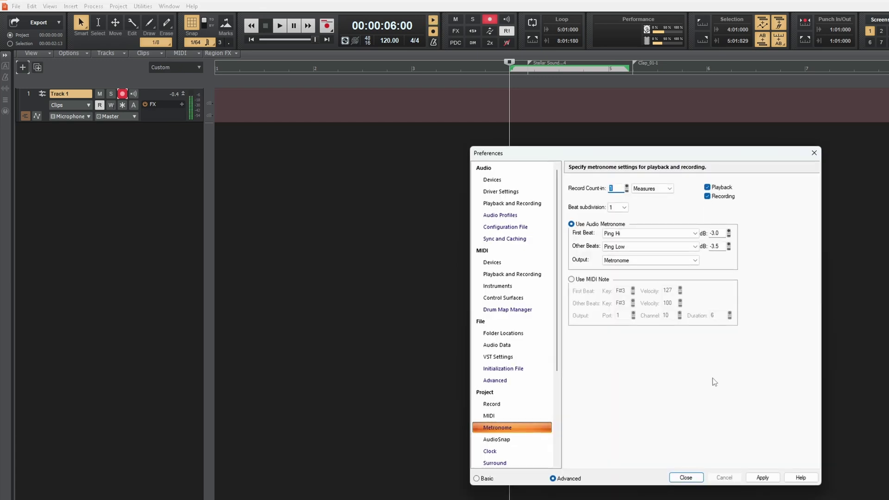
- Close Preferences and open the Console View, enlarged to fill the screen
left_click(686, 478)
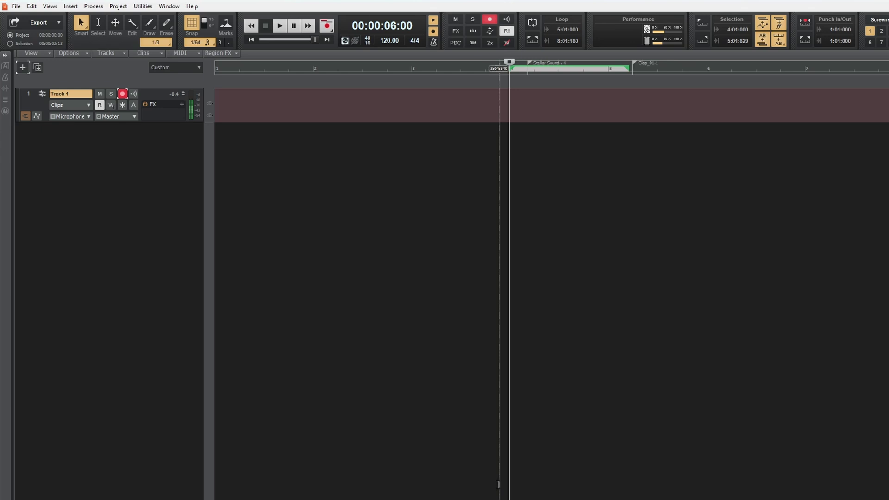
right_click(513, 123)
mouse_move(539, 127)
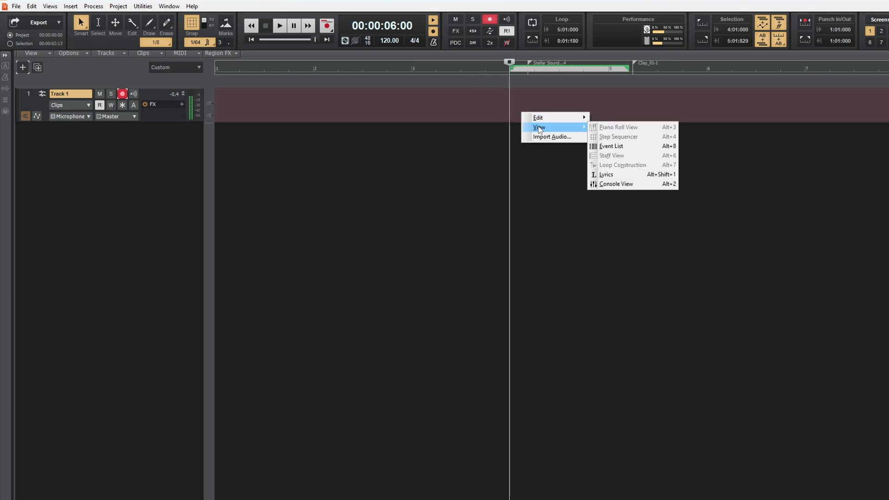
left_click(614, 184)
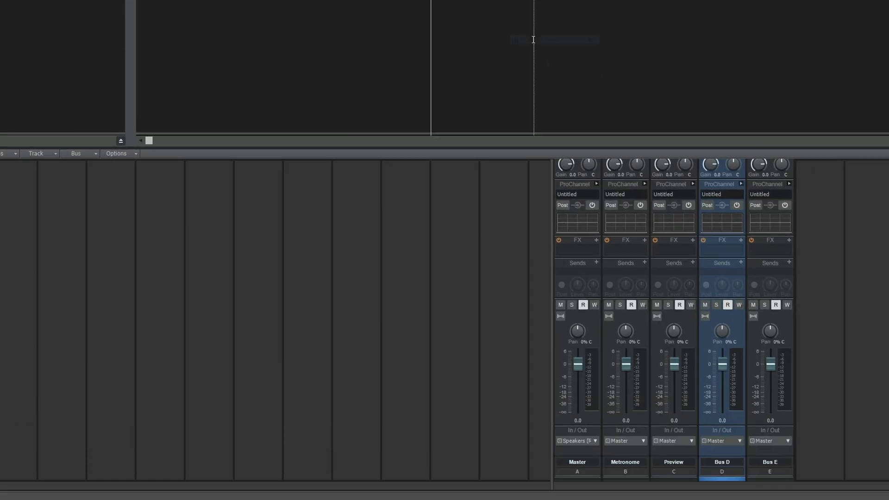
left_click_drag(503, 140, 502, 0)
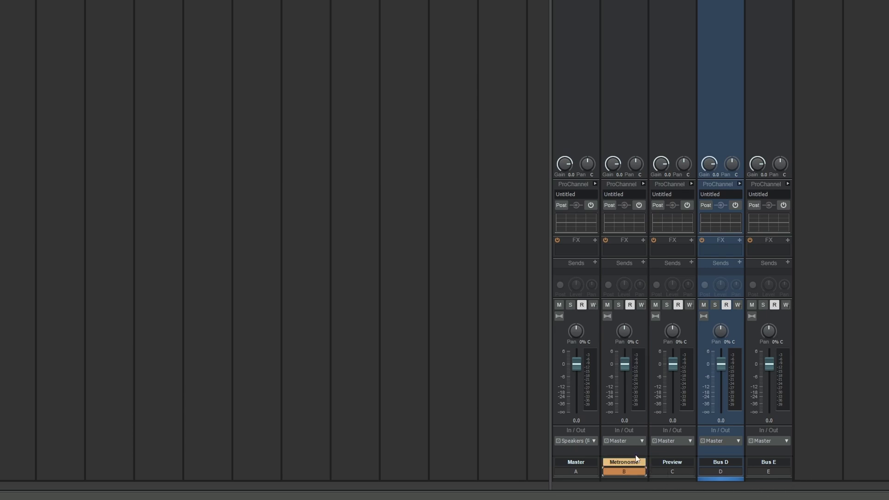
- During playback, lower the Metronome bus fader to about -18 dB, then restore near 0 dB
key("space")
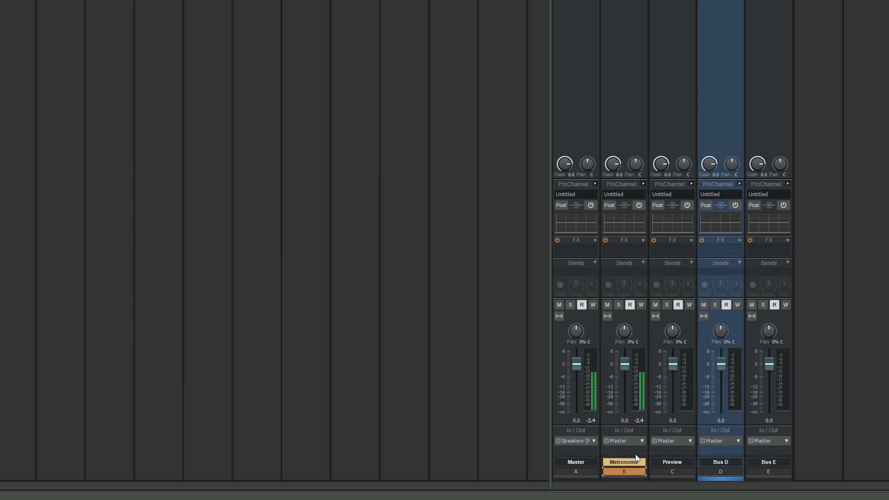
left_click_drag(624, 363, 624, 394)
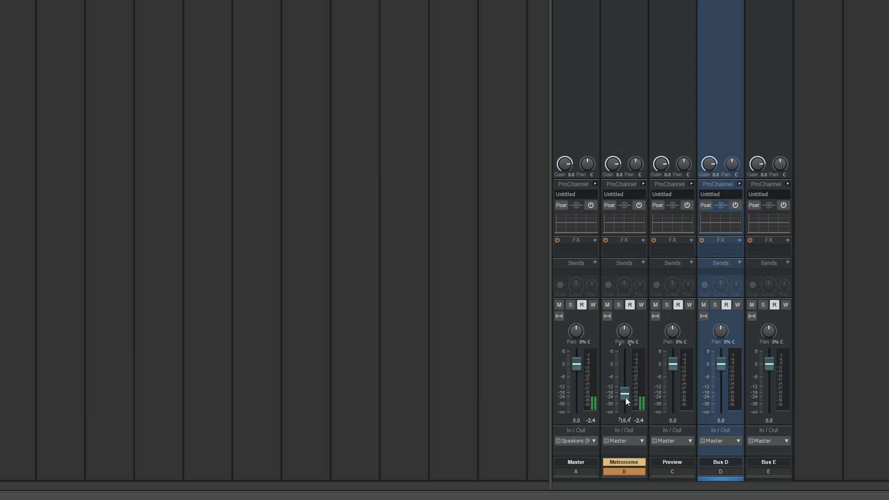
left_click_drag(625, 395, 624, 364)
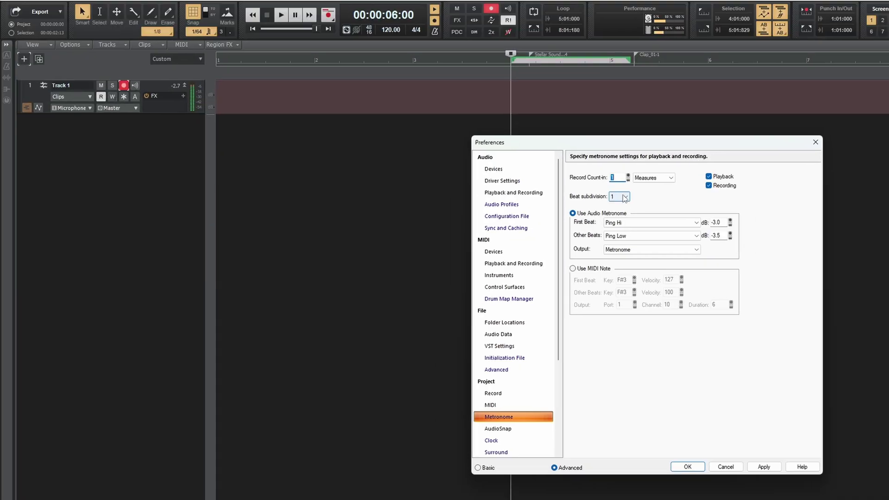
- Set beat subdivision to 1/2, apply and close, then play back to hear it
left_click(623, 198)
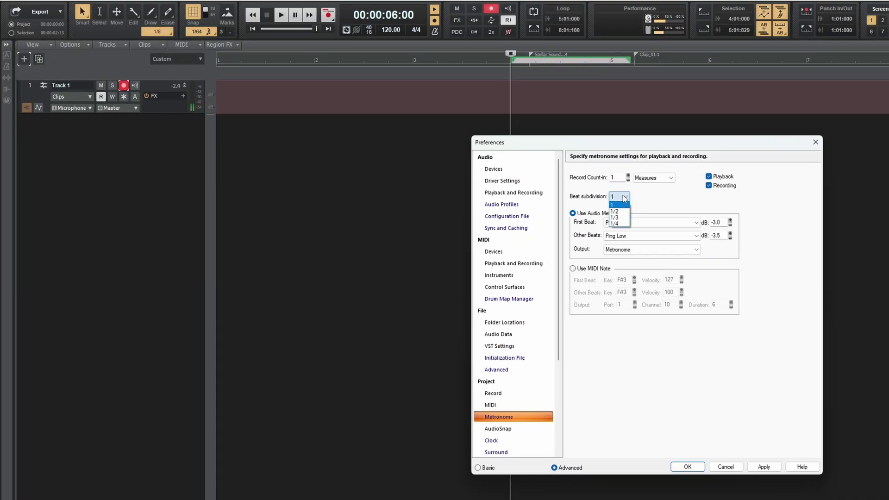
left_click(622, 211)
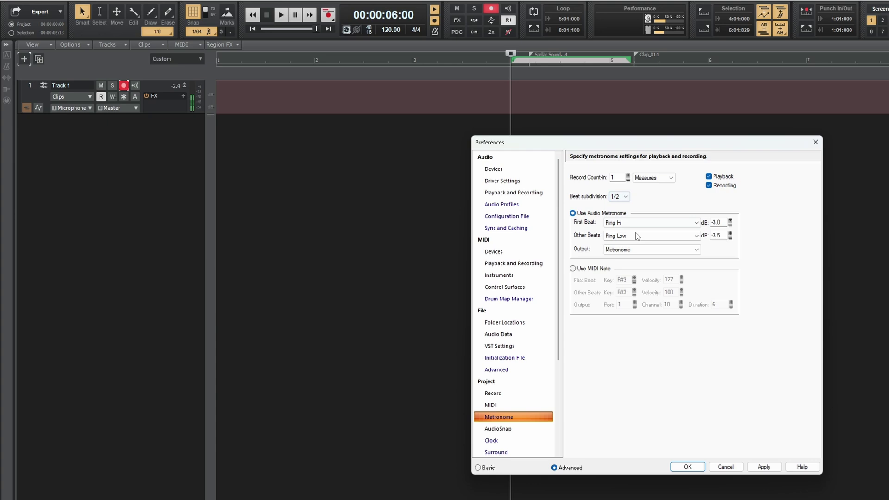
left_click(766, 466)
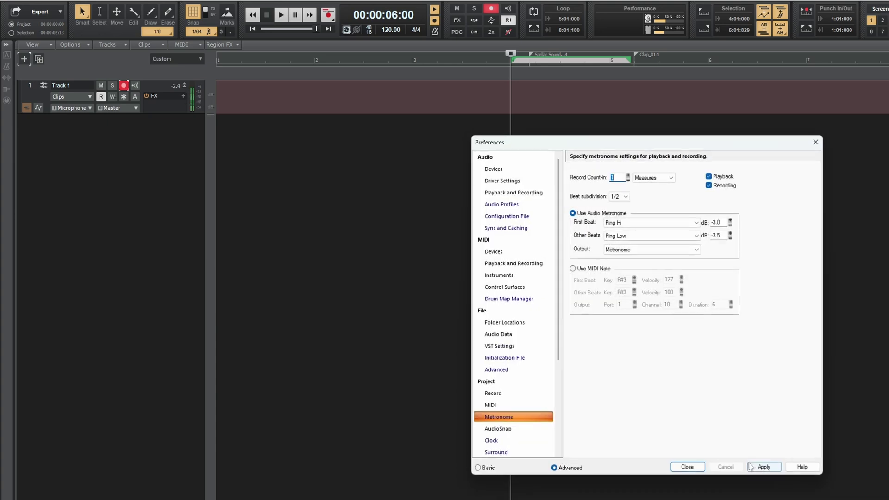
left_click(684, 468)
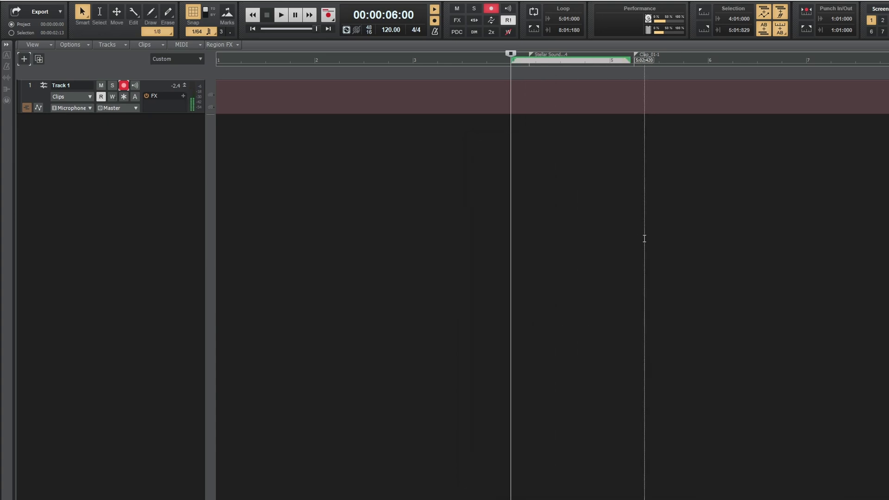
key("space")
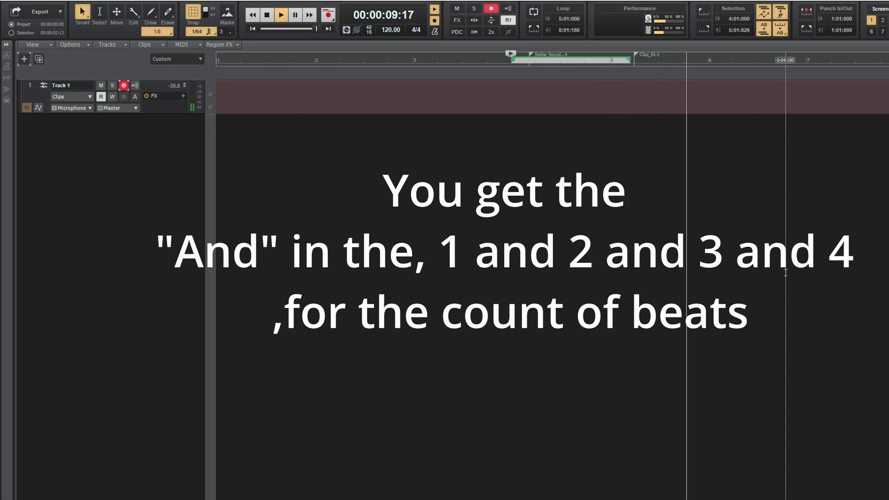
key("space")
- Reopen metronome preferences with P and choose 1/4 beat subdivision
key("p")
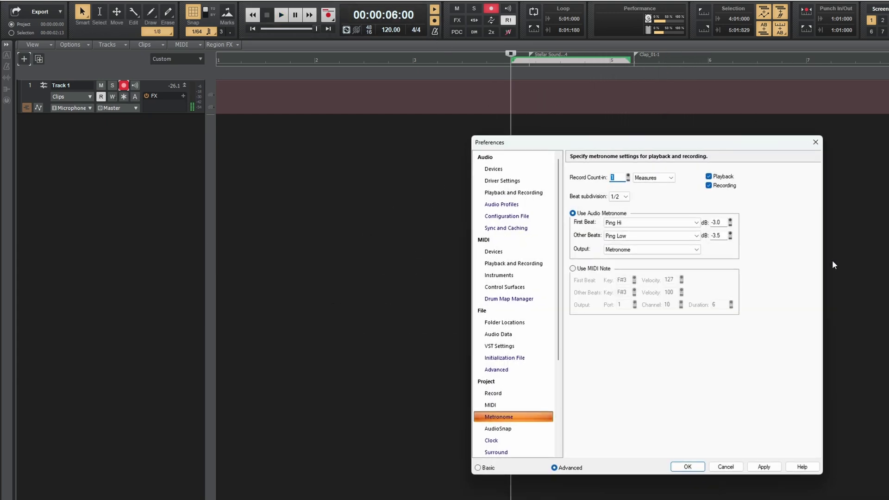
left_click(625, 199)
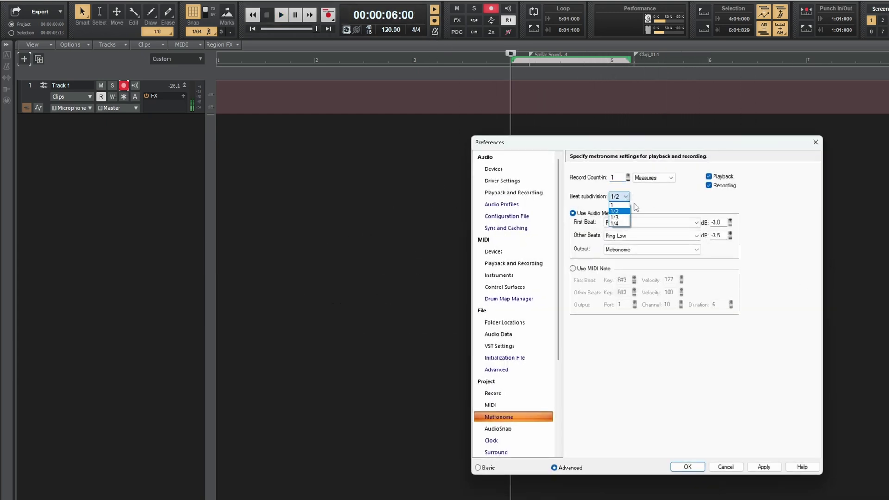
left_click(615, 223)
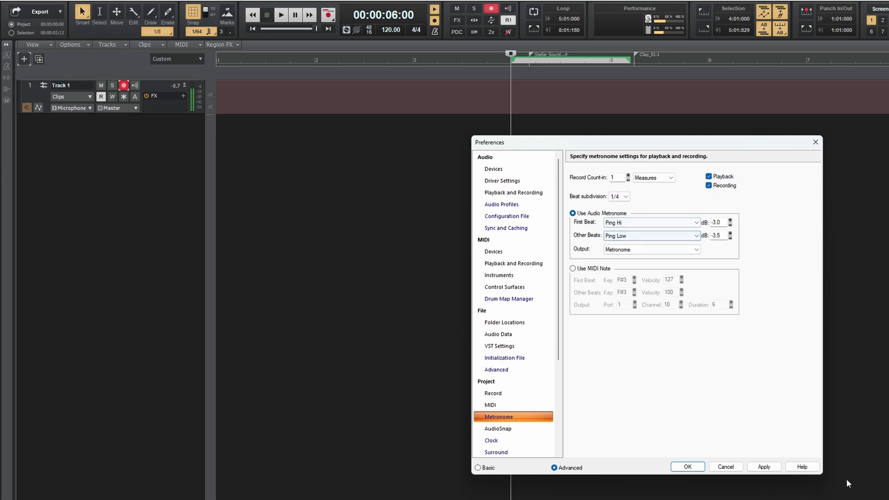